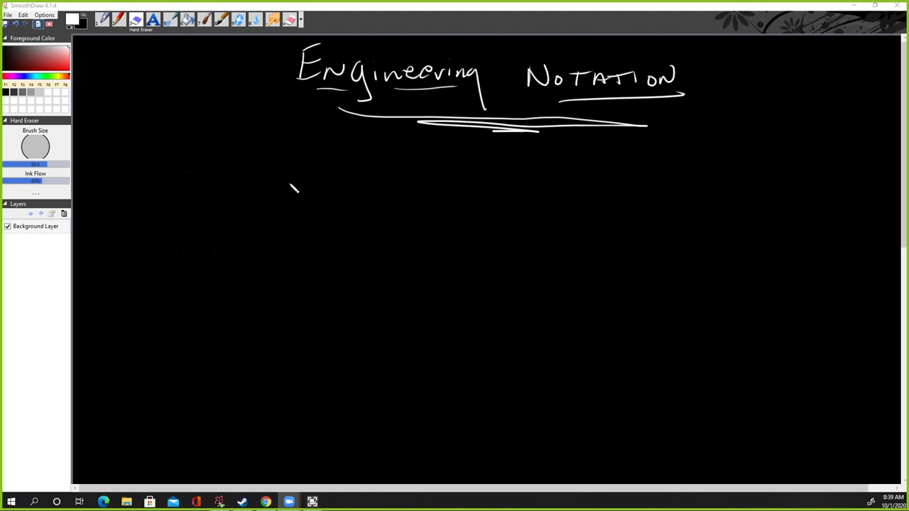
Step: Focus the SmoothDraw window and switch from the Hard Eraser back to the Pen tool
{"action": "left_click", "coordinate": [279, 213]}
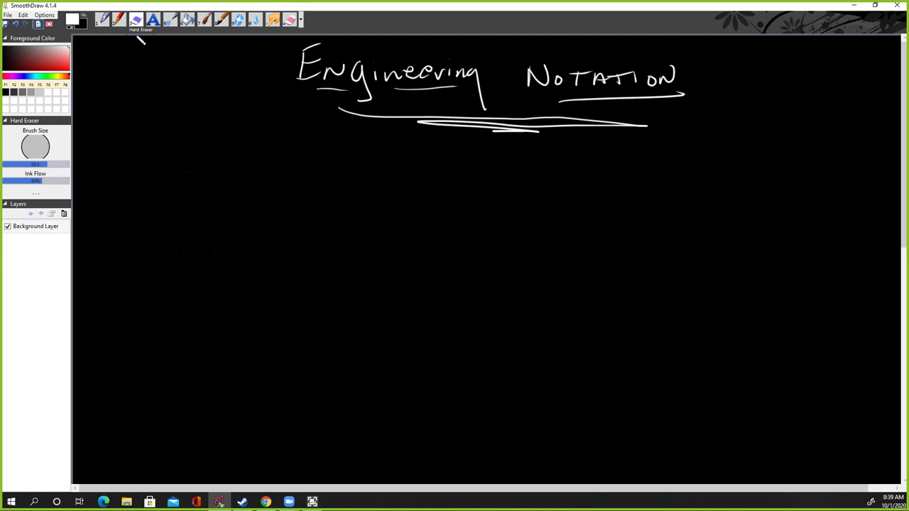
{"action": "left_click", "coordinate": [106, 18]}
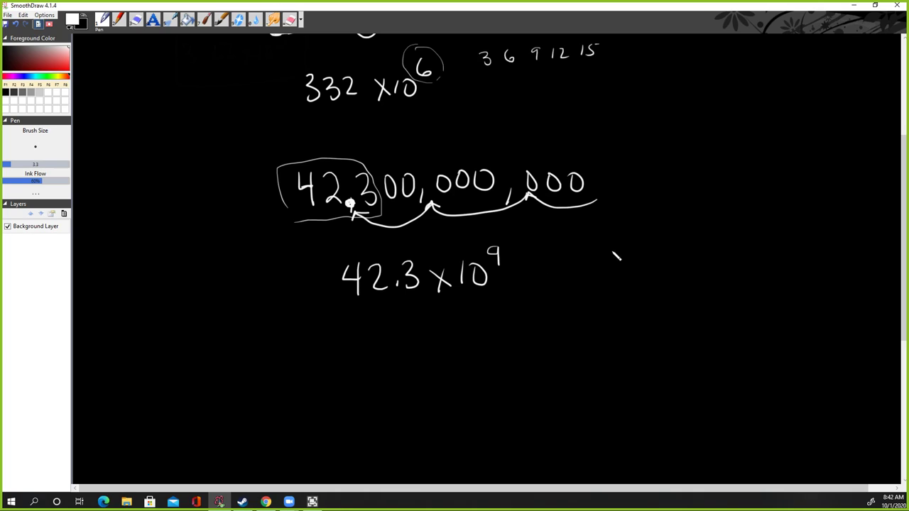
Step: Handwrite 10³, 10⁶ and 10⁹ in a column to the right of 42,300,000,000
{"action": "left_click_drag", "start_coordinate": [713, 186], "coordinate": [713, 202]}
{"action": "mouse_move", "coordinate": [723, 189]}
{"action": "left_mouse_down"}
{"action": "mouse_move", "coordinate": [728, 200]}
{"action": "mouse_move", "coordinate": [722, 189]}
{"action": "left_mouse_up"}
{"action": "left_click_drag", "start_coordinate": [736, 182], "coordinate": [737, 191]}
{"action": "mouse_move", "coordinate": [709, 220]}
{"action": "left_mouse_down"}
{"action": "mouse_move", "coordinate": [708, 232]}
{"action": "mouse_move", "coordinate": [740, 219]}
{"action": "left_mouse_up"}
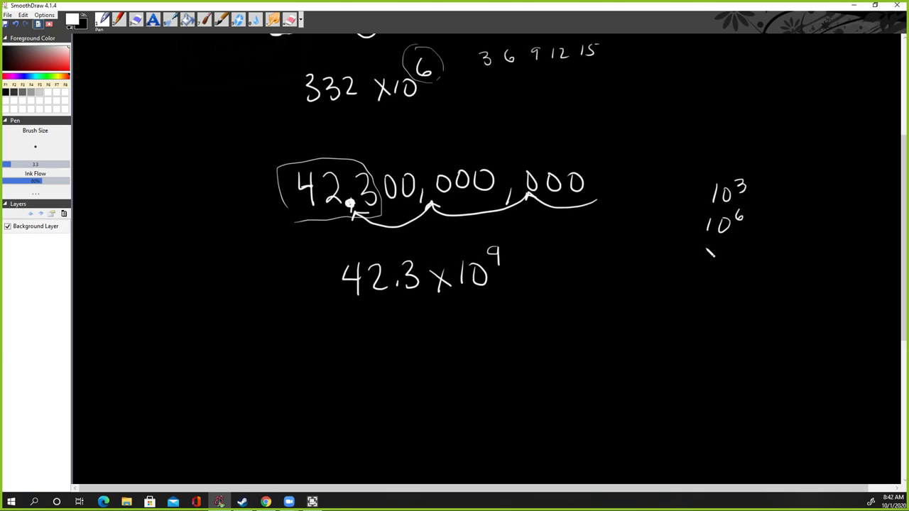
{"action": "mouse_move", "coordinate": [704, 244]}
{"action": "left_mouse_down"}
{"action": "mouse_move", "coordinate": [701, 261]}
{"action": "mouse_move", "coordinate": [714, 247]}
{"action": "mouse_move", "coordinate": [735, 254]}
{"action": "left_mouse_up"}
Step: Handwrite 0.0000725 below 42.3 x10^9
{"action": "left_click", "coordinate": [306, 378]}
{"action": "left_click_drag", "start_coordinate": [288, 357], "coordinate": [344, 362]}
{"action": "mouse_move", "coordinate": [362, 359]}
{"action": "left_mouse_down"}
{"action": "mouse_move", "coordinate": [422, 360]}
{"action": "mouse_move", "coordinate": [417, 382]}
{"action": "left_mouse_up"}
{"action": "mouse_move", "coordinate": [435, 363]}
{"action": "left_mouse_down"}
{"action": "mouse_move", "coordinate": [455, 381]}
{"action": "mouse_move", "coordinate": [463, 369]}
{"action": "mouse_move", "coordinate": [464, 387]}
{"action": "left_mouse_up"}
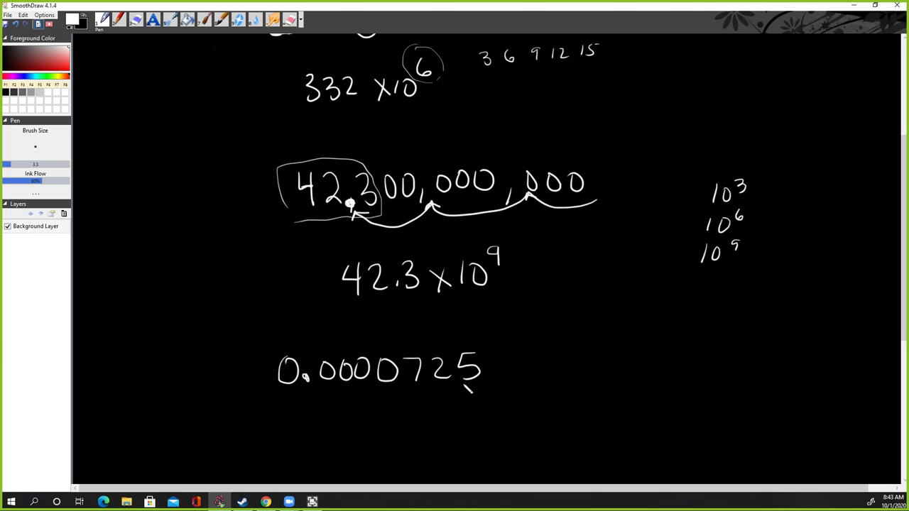
{"action": "scroll", "coordinate": [635, 344], "scroll_direction": "down", "scroll_amount": 3}
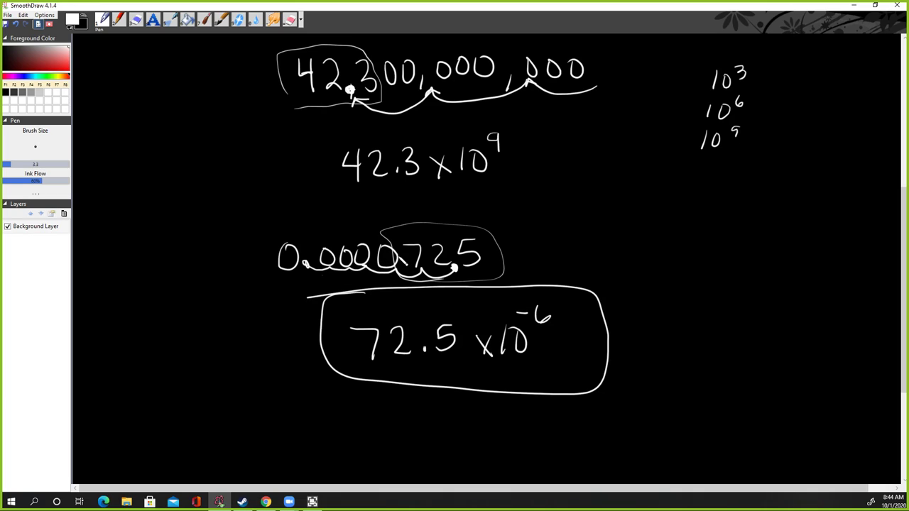
Step: Mark the new decimal point before the 7, underline 72, and draw the decimal-shift arcs
{"action": "left_click", "coordinate": [403, 270]}
{"action": "mouse_move", "coordinate": [396, 369]}
{"action": "left_mouse_down"}
{"action": "mouse_move", "coordinate": [343, 367]}
{"action": "mouse_move", "coordinate": [405, 363]}
{"action": "left_mouse_up"}
{"action": "left_click_drag", "start_coordinate": [455, 269], "coordinate": [427, 271]}
Step: Write 0.000725 on the right, draw wavy arcs under its zeros, and begin 72 below
{"action": "left_click", "coordinate": [674, 265]}
{"action": "mouse_move", "coordinate": [655, 249]}
{"action": "left_mouse_down"}
{"action": "mouse_move", "coordinate": [683, 264]}
{"action": "mouse_move", "coordinate": [689, 252]}
{"action": "left_mouse_up"}
{"action": "mouse_move", "coordinate": [708, 251]}
{"action": "left_mouse_down"}
{"action": "mouse_move", "coordinate": [751, 271]}
{"action": "mouse_move", "coordinate": [795, 267]}
{"action": "left_mouse_up"}
{"action": "mouse_move", "coordinate": [800, 245]}
{"action": "left_mouse_down"}
{"action": "mouse_move", "coordinate": [812, 245]}
{"action": "mouse_move", "coordinate": [787, 264]}
{"action": "left_mouse_up"}
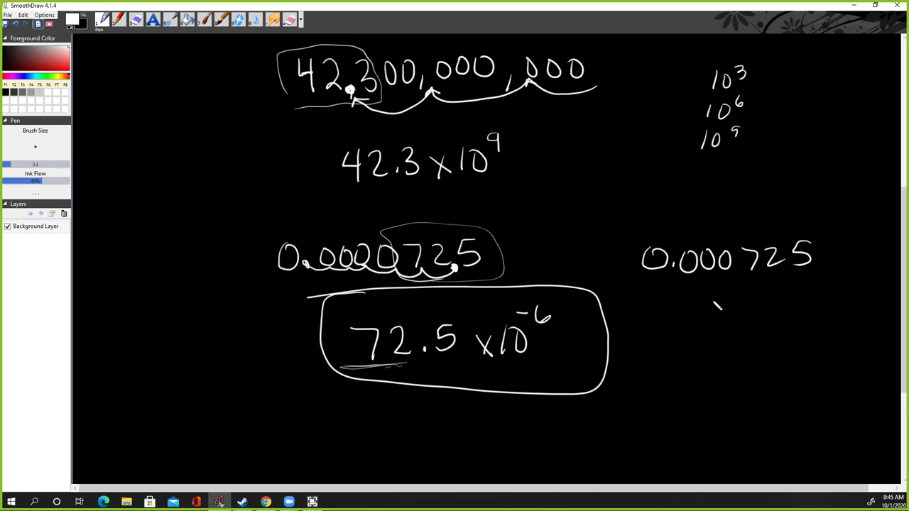
{"action": "mouse_move", "coordinate": [679, 277]}
{"action": "left_mouse_down"}
{"action": "mouse_move", "coordinate": [768, 282]}
{"action": "mouse_move", "coordinate": [823, 275]}
{"action": "left_mouse_up"}
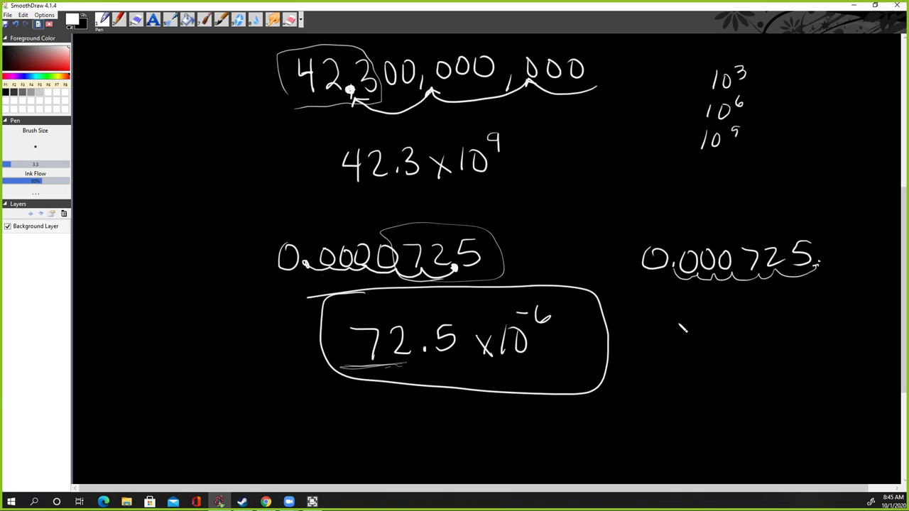
{"action": "mouse_move", "coordinate": [670, 328]}
{"action": "left_mouse_down"}
{"action": "mouse_move", "coordinate": [685, 349]}
{"action": "mouse_move", "coordinate": [774, 354]}
{"action": "left_mouse_up"}
Step: Complete 725 ×10⁻⁶ with x10 and exponent, tick it off, and scroll for room below
{"action": "mouse_move", "coordinate": [774, 333]}
{"action": "left_mouse_down"}
{"action": "mouse_move", "coordinate": [760, 355]}
{"action": "mouse_move", "coordinate": [779, 346]}
{"action": "left_mouse_up"}
{"action": "mouse_move", "coordinate": [799, 328]}
{"action": "left_mouse_down"}
{"action": "mouse_move", "coordinate": [825, 328]}
{"action": "mouse_move", "coordinate": [815, 324]}
{"action": "left_mouse_up"}
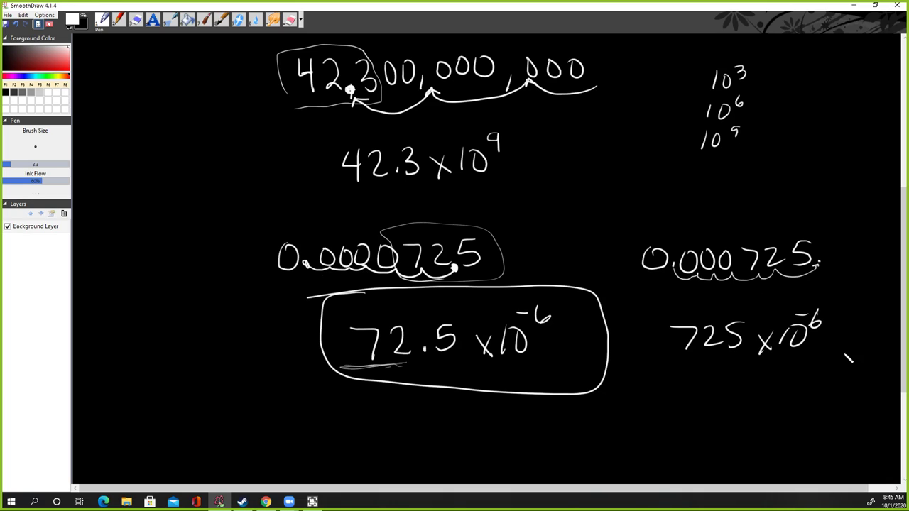
{"action": "left_click_drag", "start_coordinate": [726, 307], "coordinate": [731, 315]}
{"action": "scroll", "coordinate": [635, 291], "scroll_direction": "down", "scroll_amount": 2}
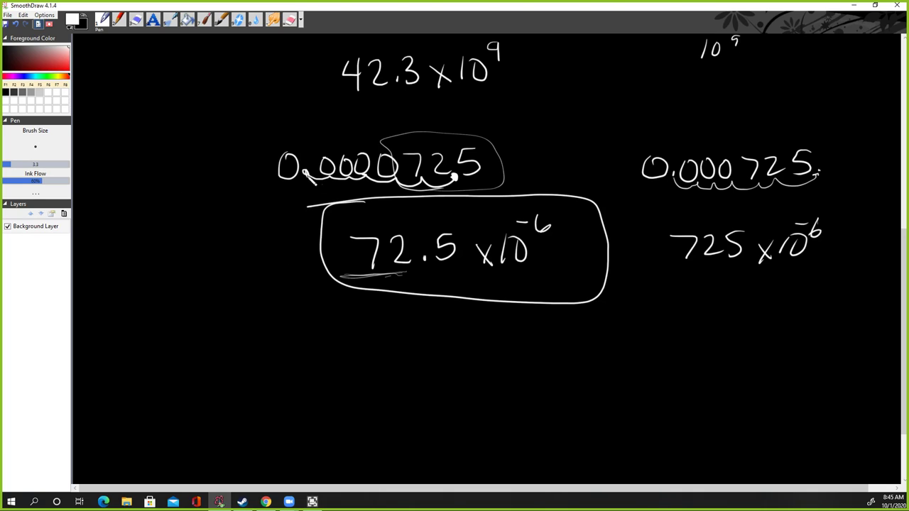
Step: Add an arrowhead above the boxed 72.5 ×10⁻⁶ and write 0.00000725 below it
{"action": "left_click_drag", "start_coordinate": [370, 192], "coordinate": [378, 197]}
{"action": "left_click", "coordinate": [388, 368]}
{"action": "mouse_move", "coordinate": [421, 351]}
{"action": "left_mouse_down"}
{"action": "mouse_move", "coordinate": [449, 361]}
{"action": "mouse_move", "coordinate": [440, 353]}
{"action": "left_mouse_up"}
{"action": "left_click_drag", "start_coordinate": [459, 350], "coordinate": [497, 352]}
{"action": "mouse_move", "coordinate": [519, 360]}
{"action": "left_mouse_down"}
{"action": "mouse_move", "coordinate": [528, 358]}
{"action": "mouse_move", "coordinate": [531, 370]}
{"action": "left_mouse_up"}
{"action": "left_click_drag", "start_coordinate": [551, 355], "coordinate": [582, 373]}
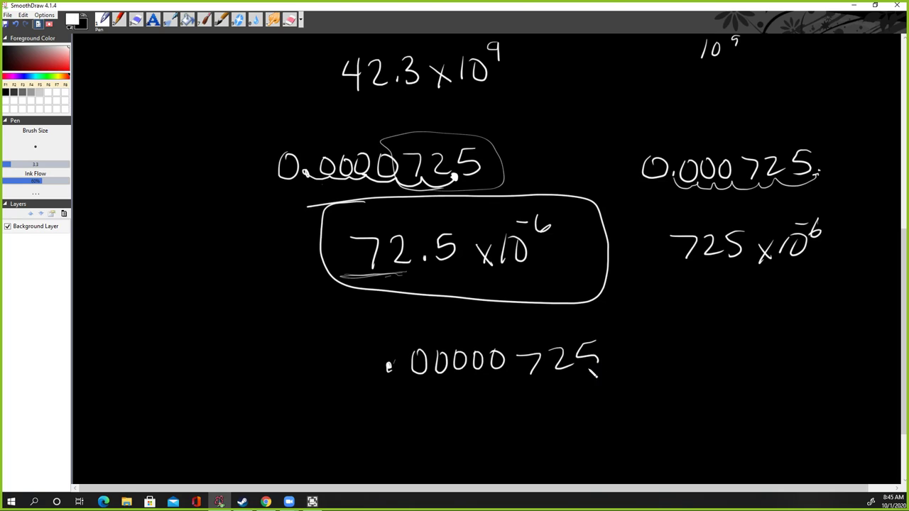
{"action": "mouse_move", "coordinate": [374, 352]}
{"action": "left_mouse_down"}
{"action": "mouse_move", "coordinate": [365, 355]}
{"action": "mouse_move", "coordinate": [433, 384]}
{"action": "mouse_move", "coordinate": [547, 384]}
{"action": "left_mouse_up"}
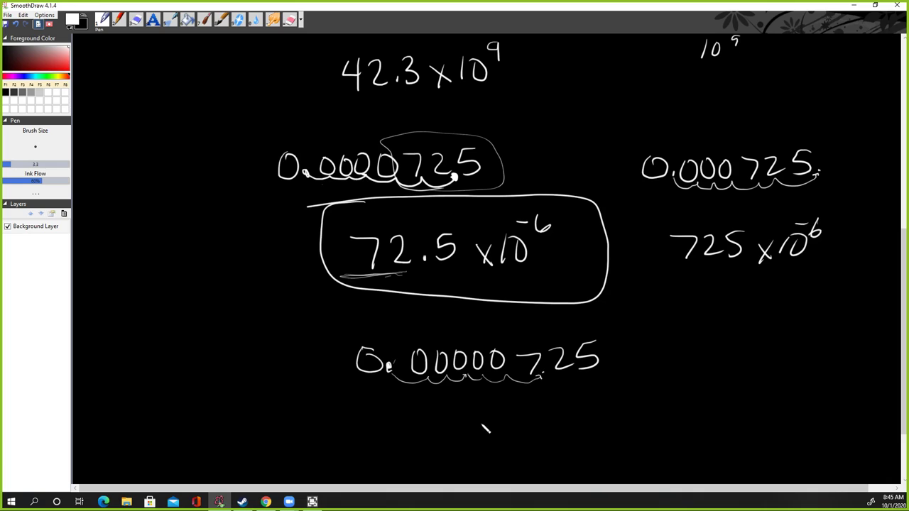
Step: Write 7.25 x10 with a minus exponent sign beneath 0.00000725
{"action": "mouse_move", "coordinate": [469, 427]}
{"action": "left_mouse_down"}
{"action": "mouse_move", "coordinate": [502, 453]}
{"action": "mouse_move", "coordinate": [585, 446]}
{"action": "left_mouse_up"}
{"action": "left_click", "coordinate": [507, 443]}
{"action": "left_click_drag", "start_coordinate": [592, 429], "coordinate": [576, 449]}
{"action": "mouse_move", "coordinate": [605, 417]}
{"action": "left_mouse_down"}
{"action": "mouse_move", "coordinate": [605, 442]}
{"action": "mouse_move", "coordinate": [632, 413]}
{"action": "mouse_move", "coordinate": [647, 420]}
{"action": "left_mouse_up"}
Step: Finish the -6 exponent, circle 7.25 ×10⁻⁶, enclose 725 ×10⁻⁶, and arrow the 0.000725 decimal point
{"action": "mouse_move", "coordinate": [579, 459]}
{"action": "left_mouse_down"}
{"action": "mouse_move", "coordinate": [681, 395]}
{"action": "mouse_move", "coordinate": [485, 408]}
{"action": "mouse_move", "coordinate": [519, 465]}
{"action": "mouse_move", "coordinate": [605, 459]}
{"action": "left_mouse_up"}
{"action": "mouse_move", "coordinate": [674, 217]}
{"action": "left_mouse_down"}
{"action": "mouse_move", "coordinate": [647, 241]}
{"action": "mouse_move", "coordinate": [844, 241]}
{"action": "mouse_move", "coordinate": [736, 211]}
{"action": "left_mouse_up"}
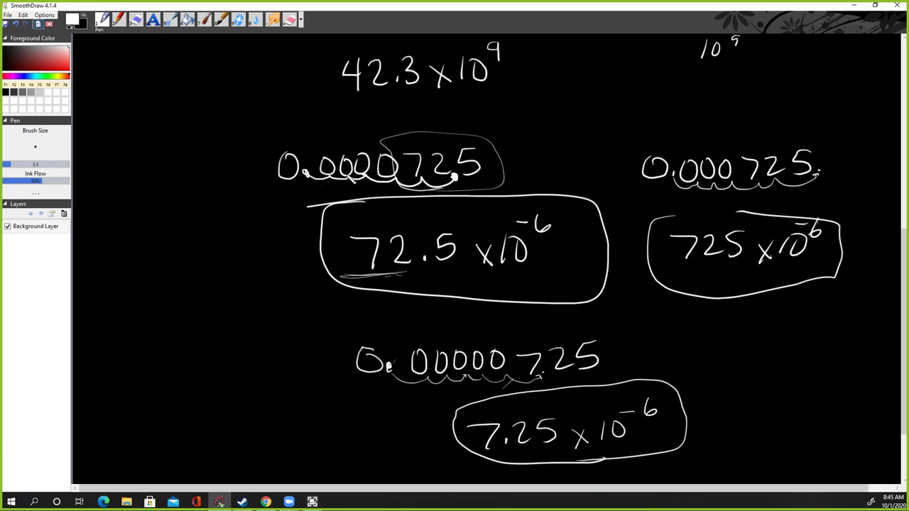
{"action": "mouse_move", "coordinate": [706, 143]}
{"action": "left_mouse_down"}
{"action": "mouse_move", "coordinate": [717, 141]}
{"action": "mouse_move", "coordinate": [707, 150]}
{"action": "left_mouse_up"}
Step: Draw down arrows above 0.0000725 and 0.00000725, and an arrow pointing to 7.25 ×10⁻⁶
{"action": "left_click_drag", "start_coordinate": [347, 122], "coordinate": [348, 147]}
{"action": "left_click_drag", "start_coordinate": [342, 140], "coordinate": [355, 138]}
{"action": "left_click_drag", "start_coordinate": [435, 318], "coordinate": [443, 338]}
{"action": "left_click_drag", "start_coordinate": [453, 328], "coordinate": [443, 337]}
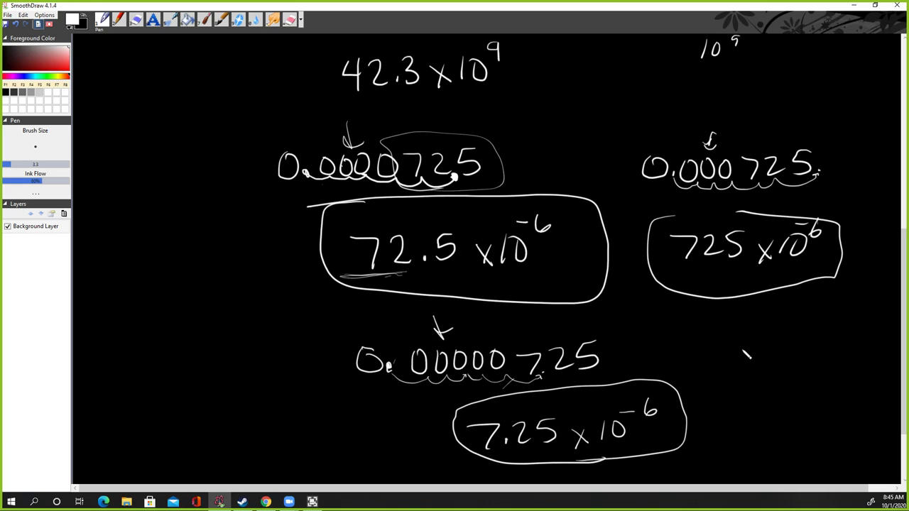
{"action": "left_click_drag", "start_coordinate": [509, 209], "coordinate": [516, 219]}
{"action": "mouse_move", "coordinate": [355, 432]}
{"action": "left_mouse_down"}
{"action": "mouse_move", "coordinate": [462, 430]}
{"action": "mouse_move", "coordinate": [451, 449]}
{"action": "left_mouse_up"}
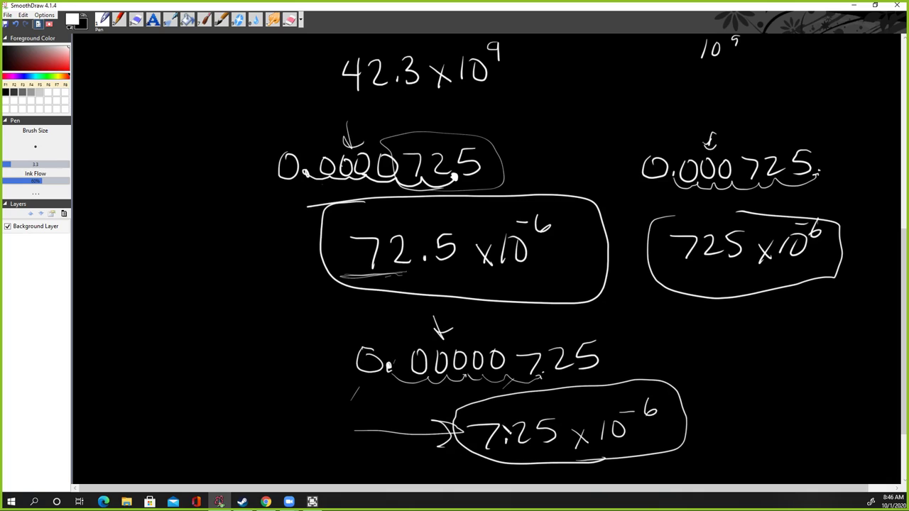